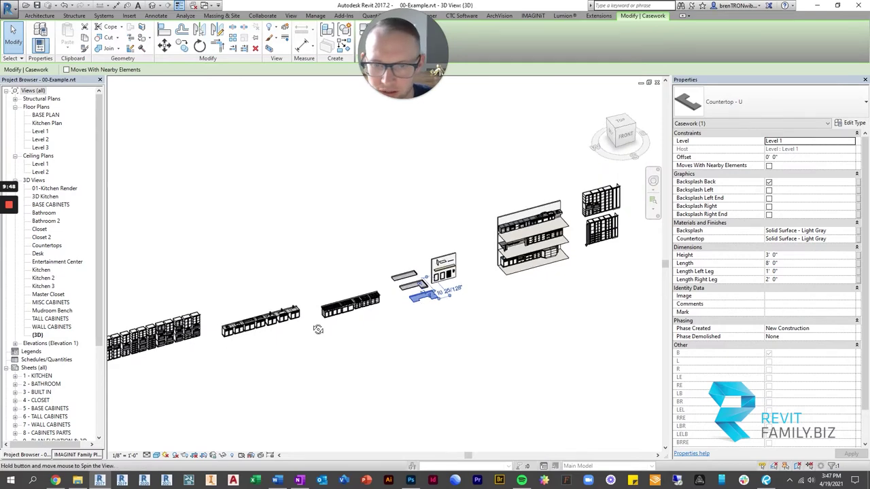
Examine the cooktop base cabinets, from the double-door row to the drawer version in the assembled wall display
scroll(331, 298, up, 3)
scroll(282, 309, up, 6)
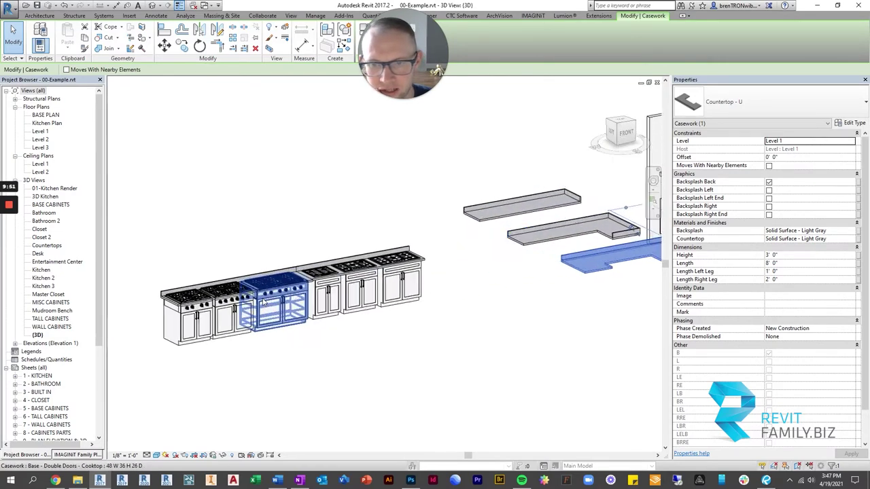
scroll(394, 261, down, 2)
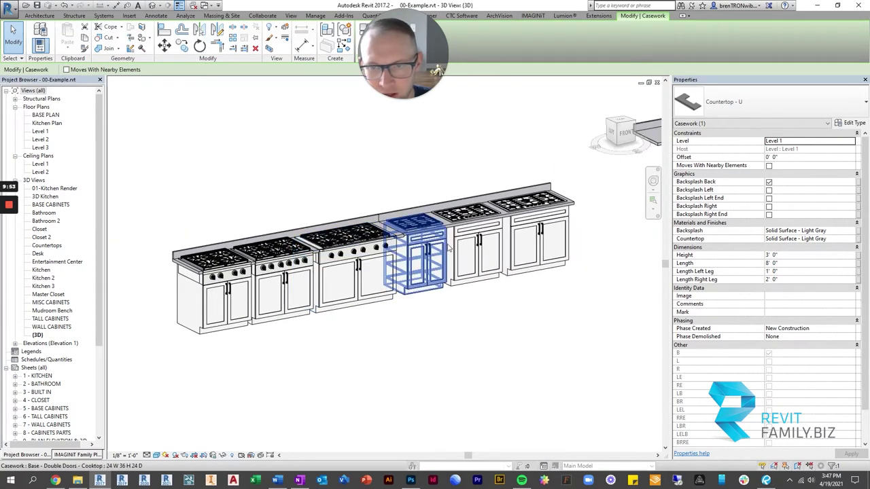
click(462, 199)
shift+middle_drag(463, 201, 472, 296)
click(472, 295)
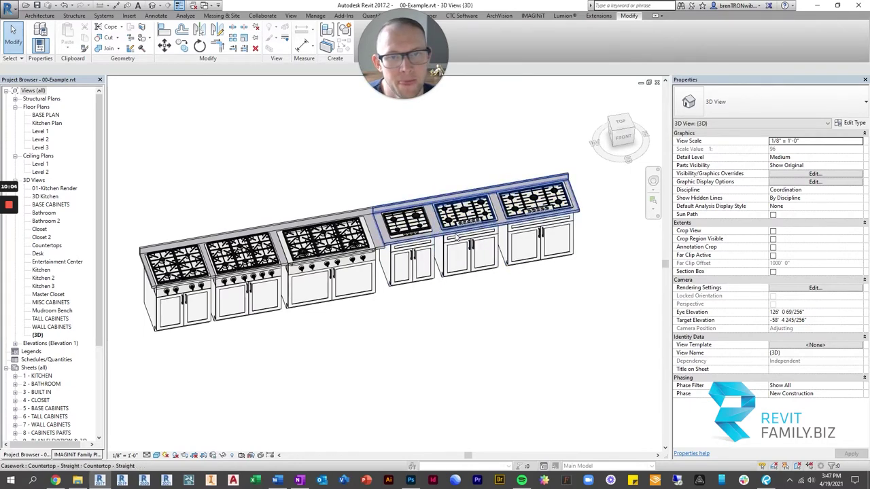
scroll(449, 204, up, 3)
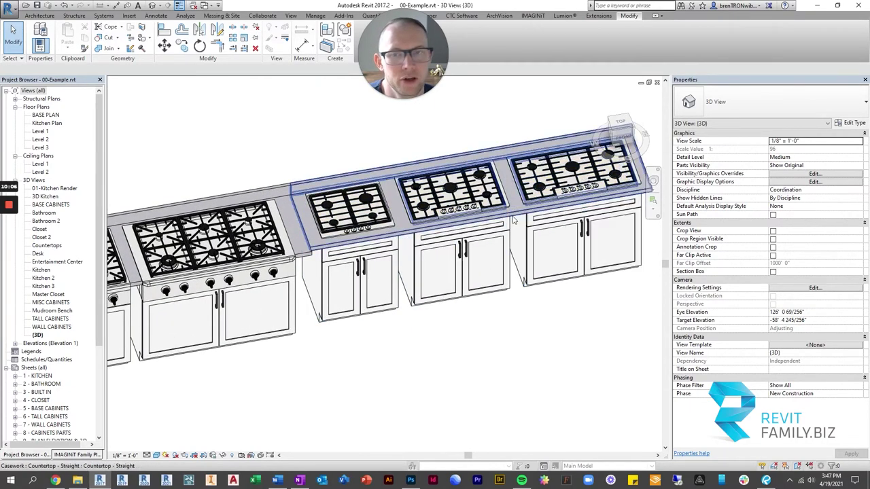
scroll(511, 214, down, 2)
middle_drag(433, 261, 564, 242)
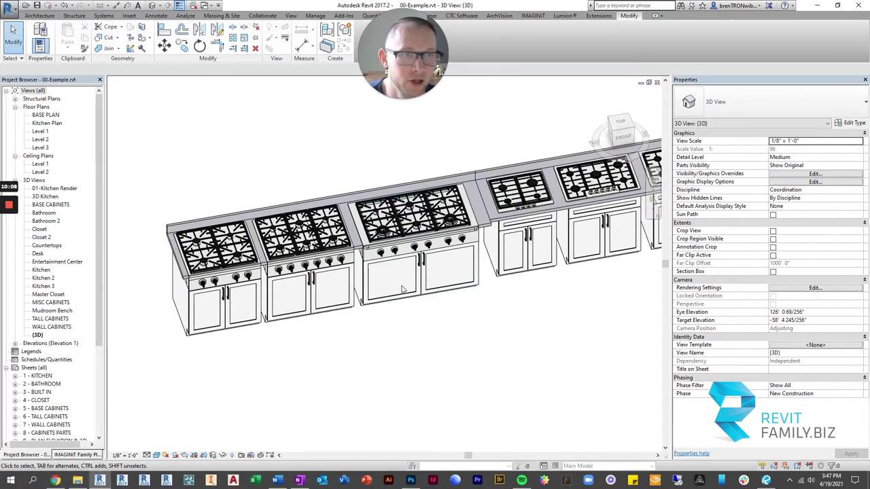
scroll(218, 270, up, 2)
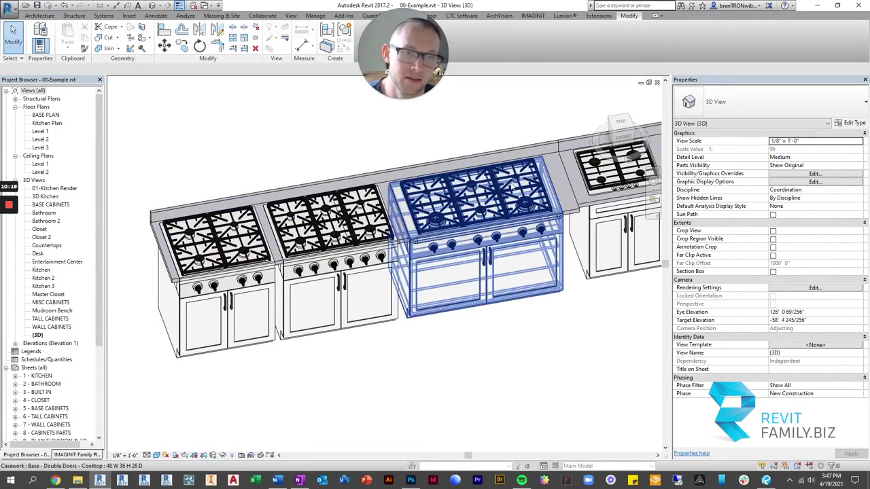
shift+middle_drag(495, 200, 354, 311)
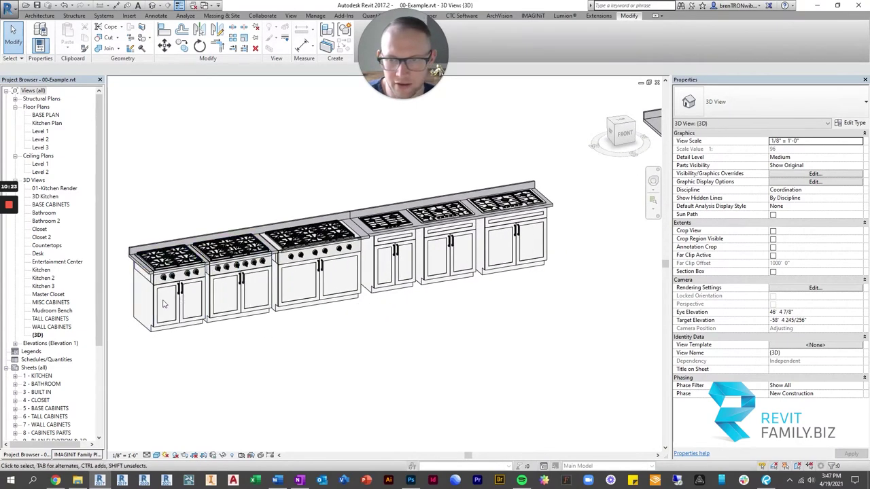
scroll(191, 312, up, 1)
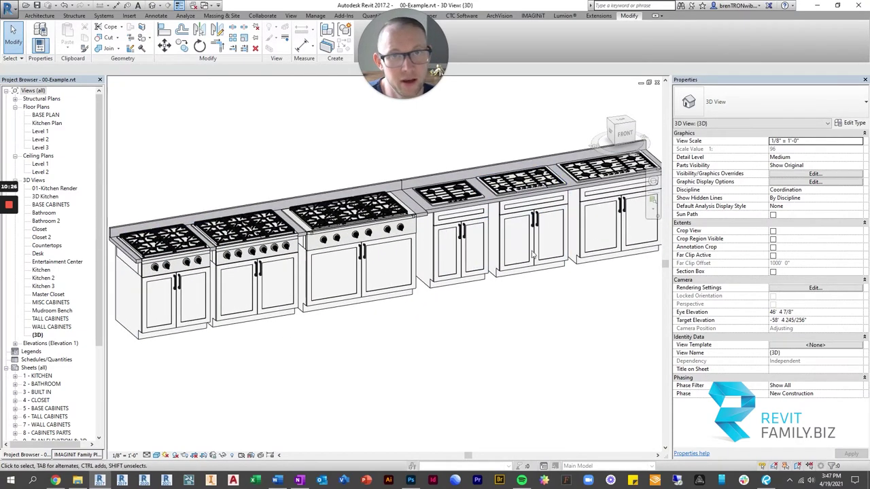
scroll(534, 255, down, 5)
scroll(467, 272, up, 4)
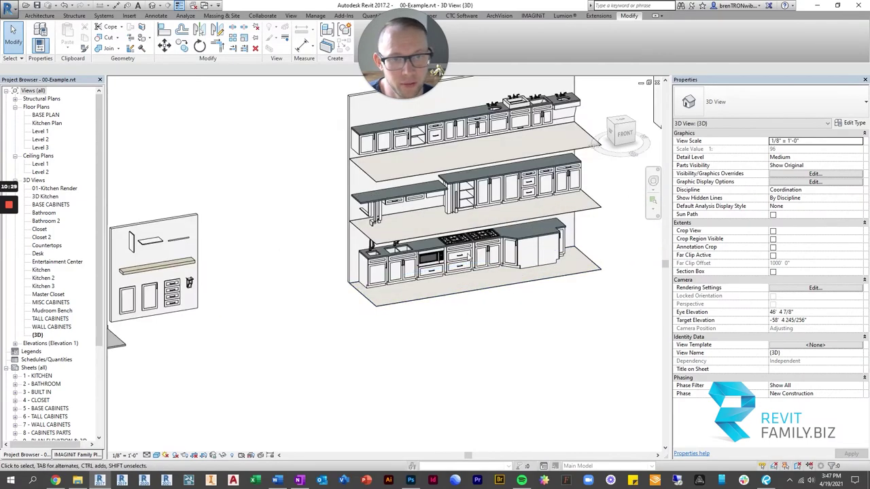
scroll(467, 254, up, 5)
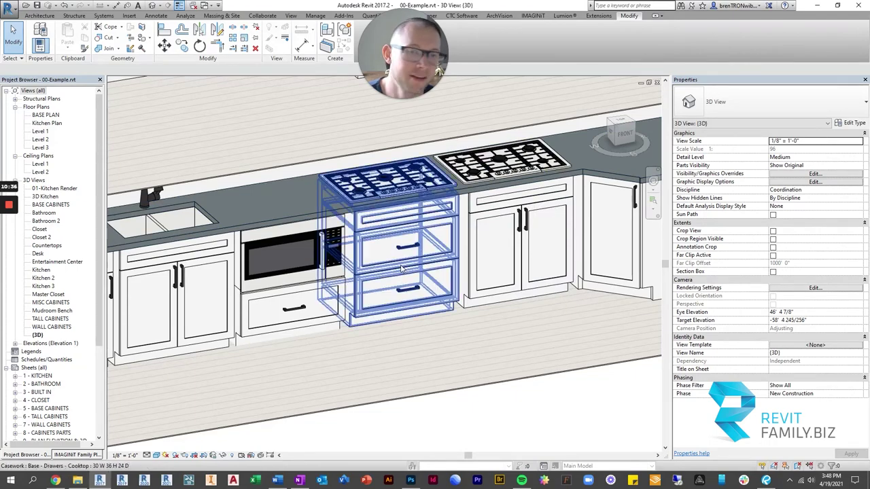
Cut the straight countertop with the small single kitchen sink base cabinet at the end of the sink row
scroll(406, 265, down, 5)
shift+middle_drag(407, 268, 433, 286)
scroll(390, 284, up, 5)
middle_drag(326, 292, 418, 271)
middle_drag(497, 267, 413, 267)
scroll(470, 296, up, 2)
scroll(343, 263, down, 3)
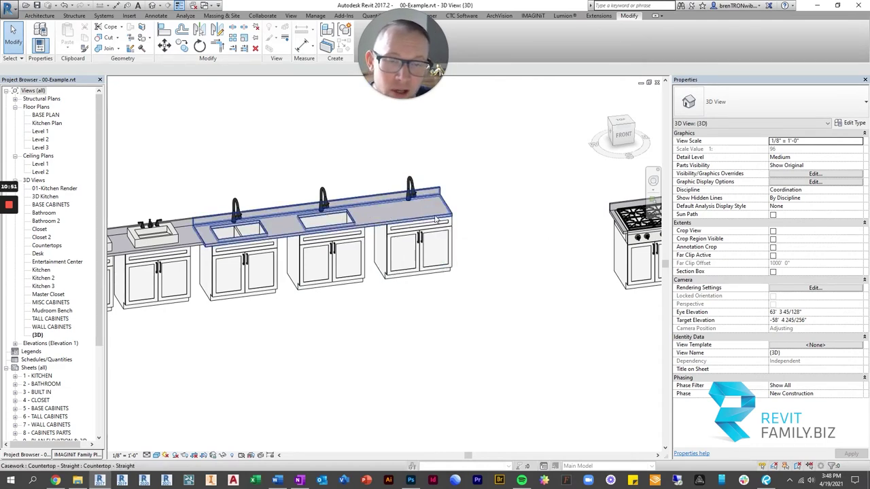
scroll(421, 203, up, 2)
scroll(440, 195, up, 3)
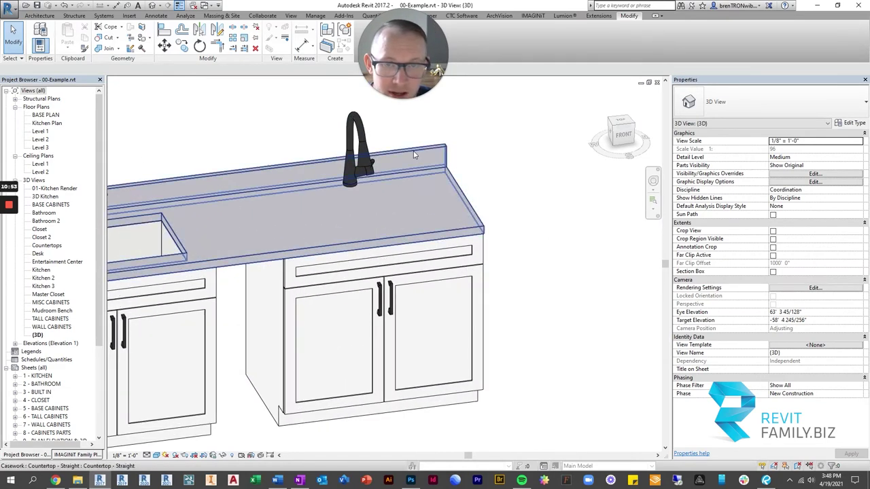
key(c)
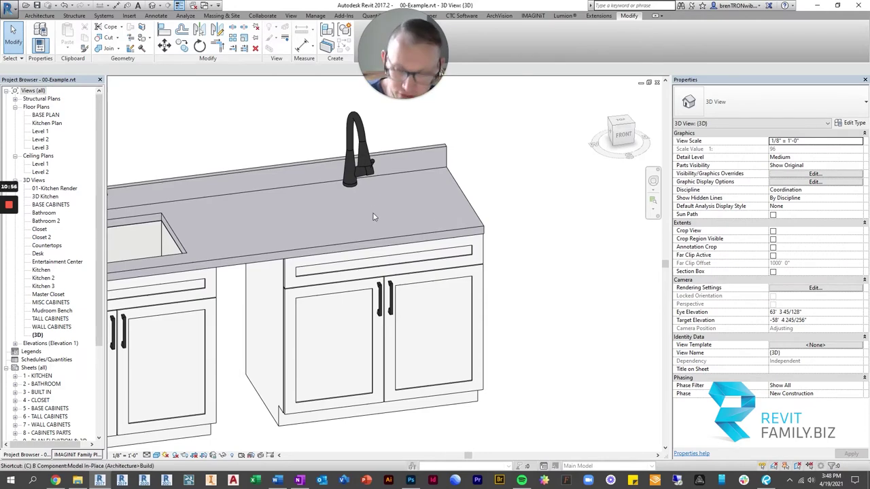
key(g)
click(304, 169)
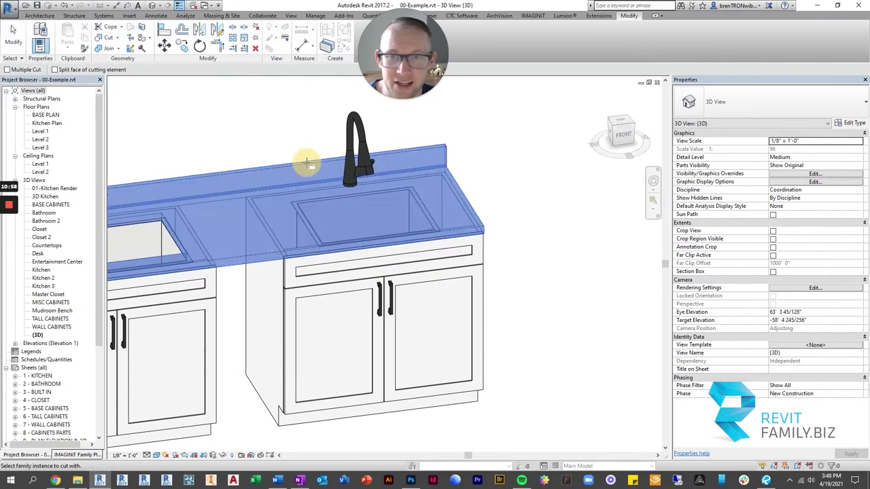
click(319, 287)
scroll(578, 249, down, 3)
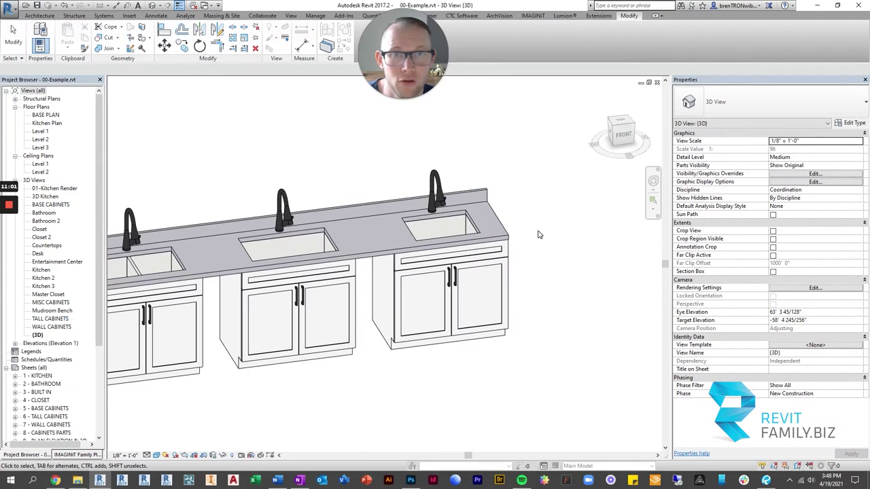
key(Escape)
Examine the kitchen sink base cabinets and their basins from above and at an angle
scroll(470, 252, down, 2)
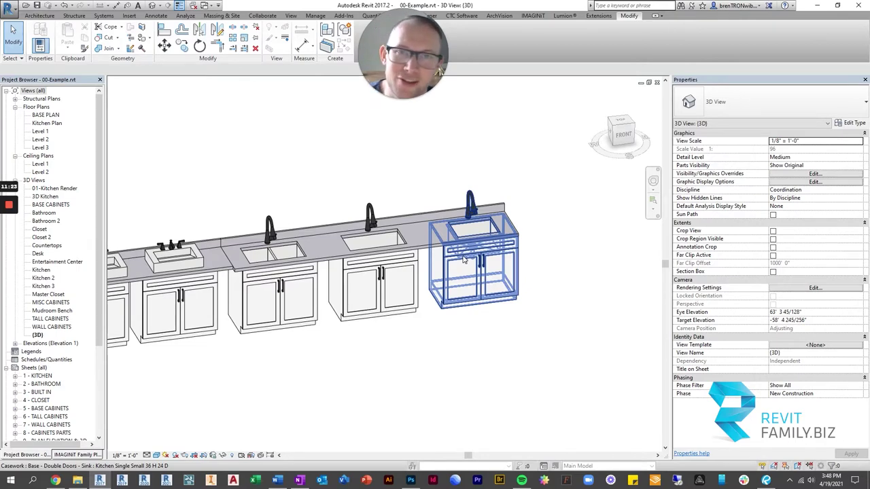
scroll(470, 257, down, 3)
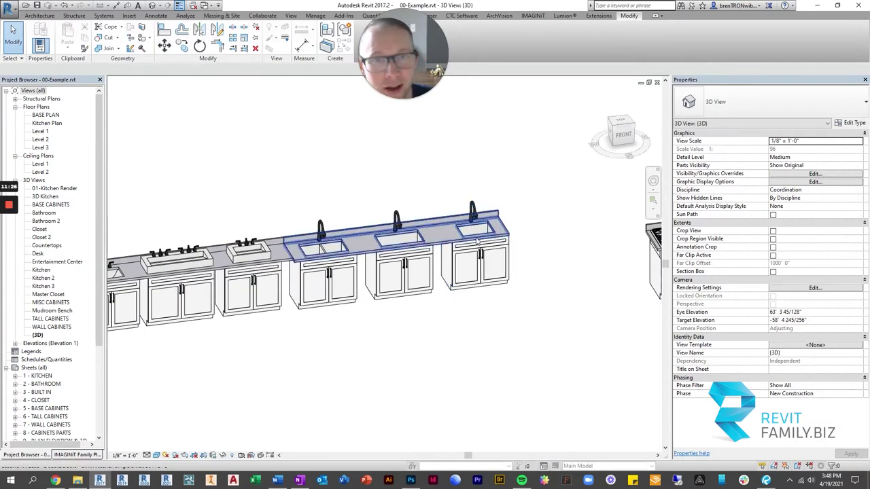
scroll(381, 255, up, 1)
click(422, 239)
shift+middle_drag(424, 293, 410, 384)
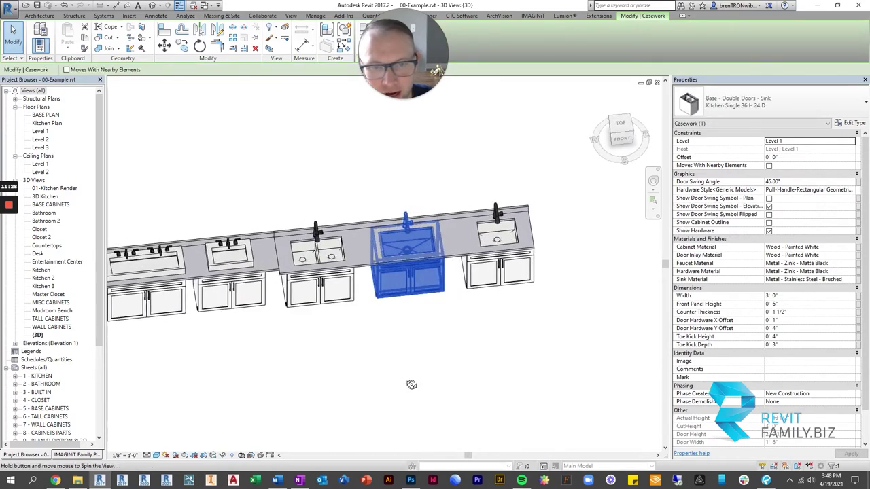
click(447, 361)
key(Escape)
scroll(438, 274, up, 3)
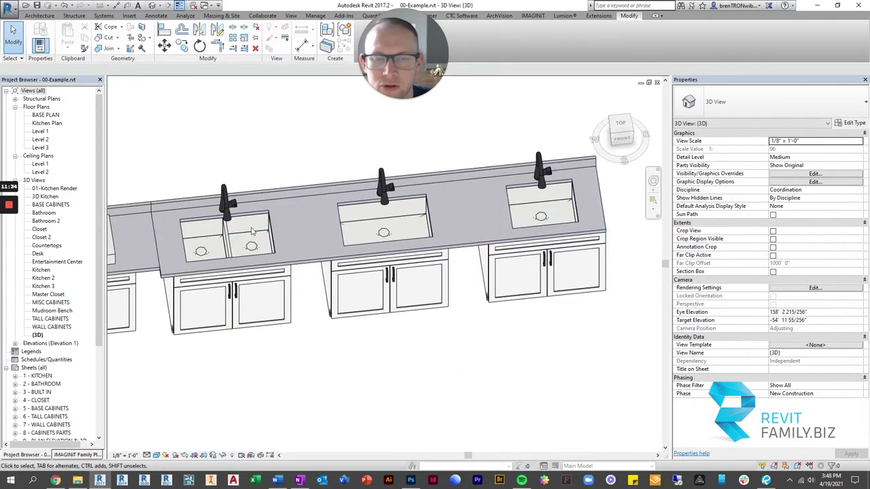
shift+middle_drag(242, 255, 360, 202)
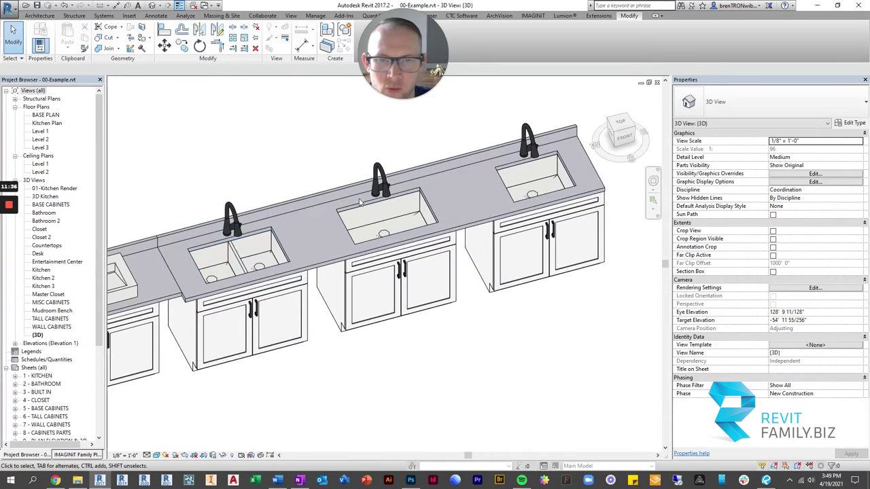
Examine the round, square and surface-mounted bathroom sink base cabinets, then review the full sink row
scroll(397, 229, down, 5)
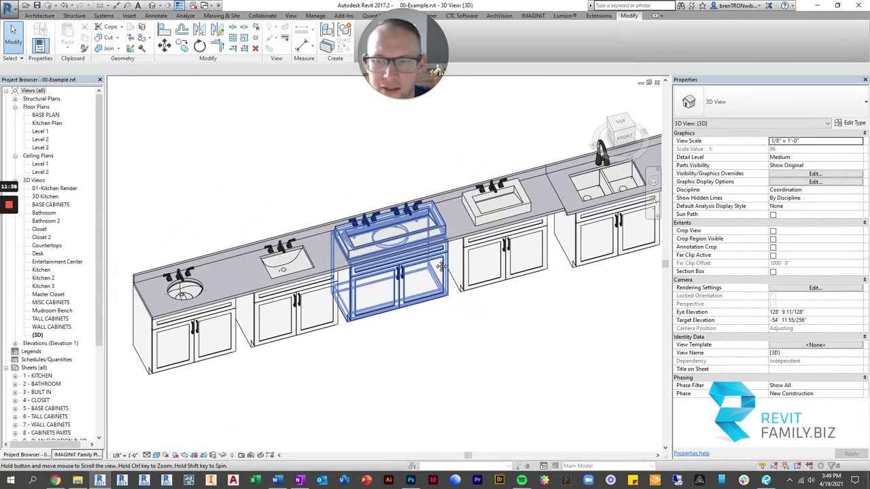
scroll(318, 297, up, 4)
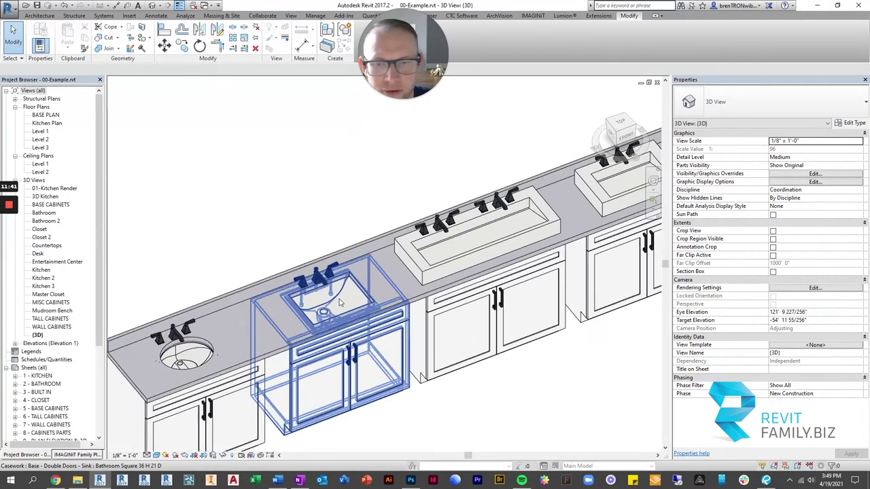
scroll(184, 355, down, 3)
scroll(408, 252, up, 4)
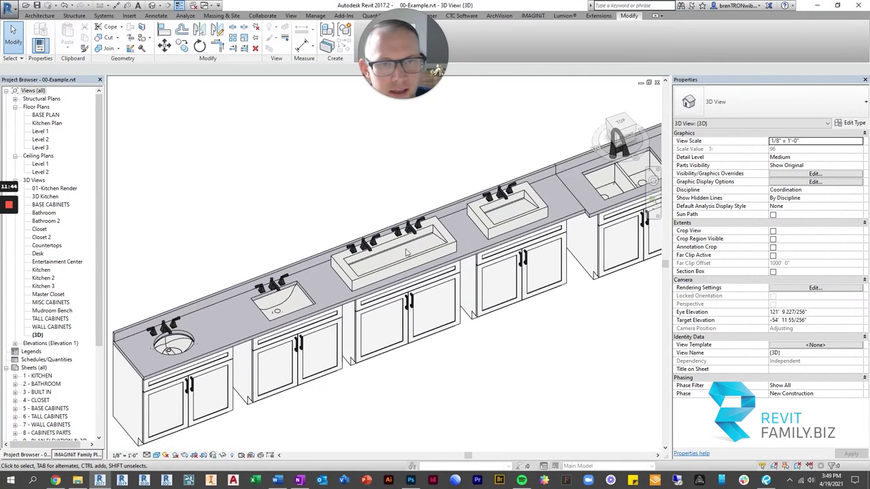
click(441, 320)
shift+middle_drag(442, 320, 471, 127)
click(471, 127)
scroll(304, 285, down, 5)
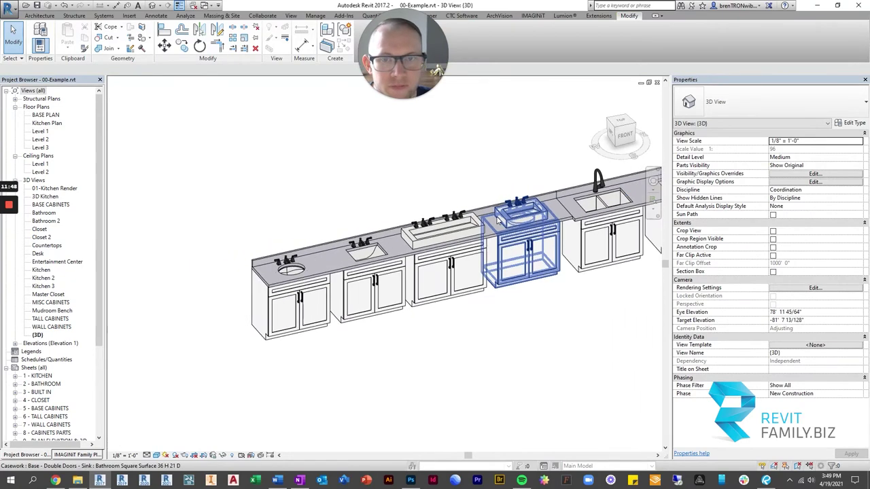
middle_drag(268, 322, 345, 303)
scroll(486, 210, up, 2)
middle_drag(483, 228, 272, 263)
scroll(299, 272, down, 2)
shift+middle_drag(320, 278, 404, 311)
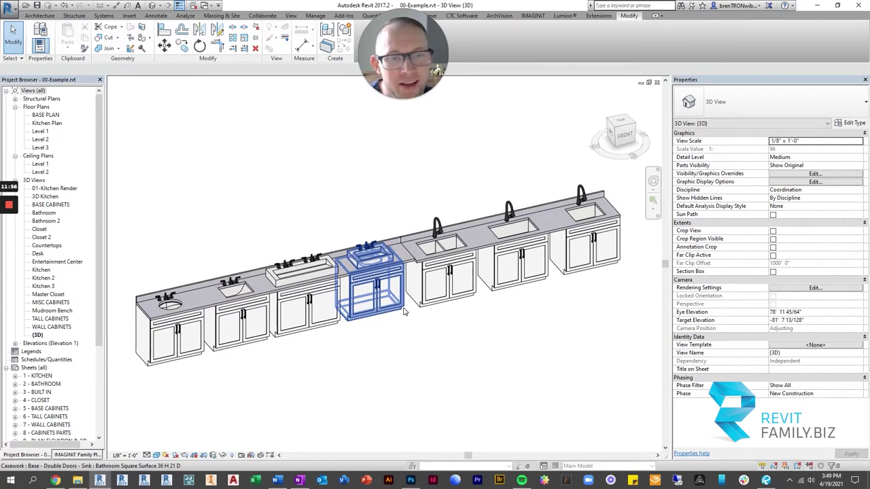
Turn off Show Sink in the Kitchen Double 36 H 24 D type of the double-door sink base cabinet
click(427, 287)
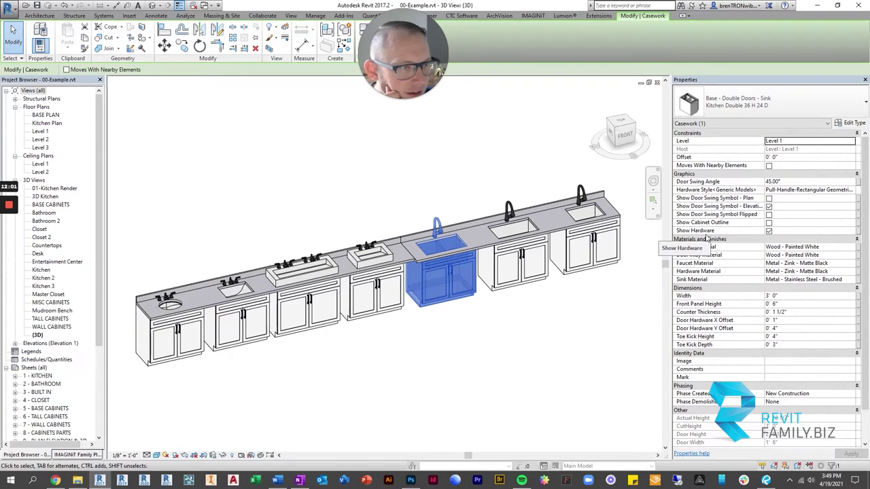
click(850, 123)
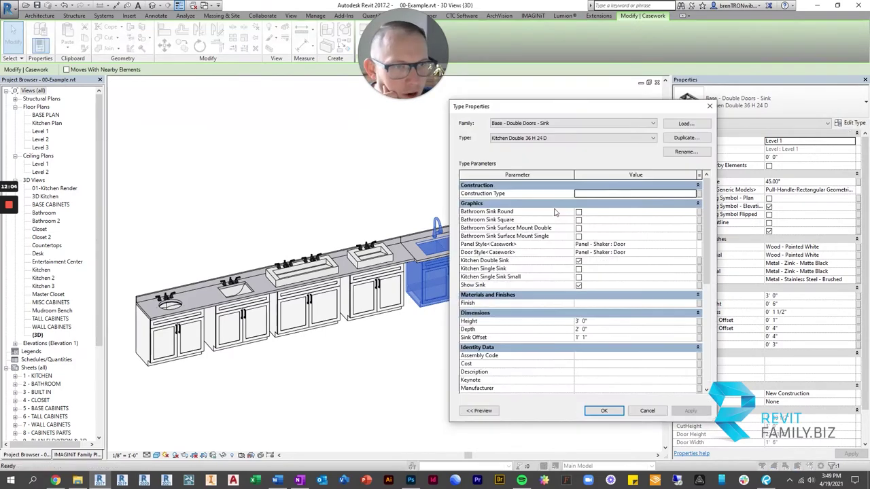
click(578, 261)
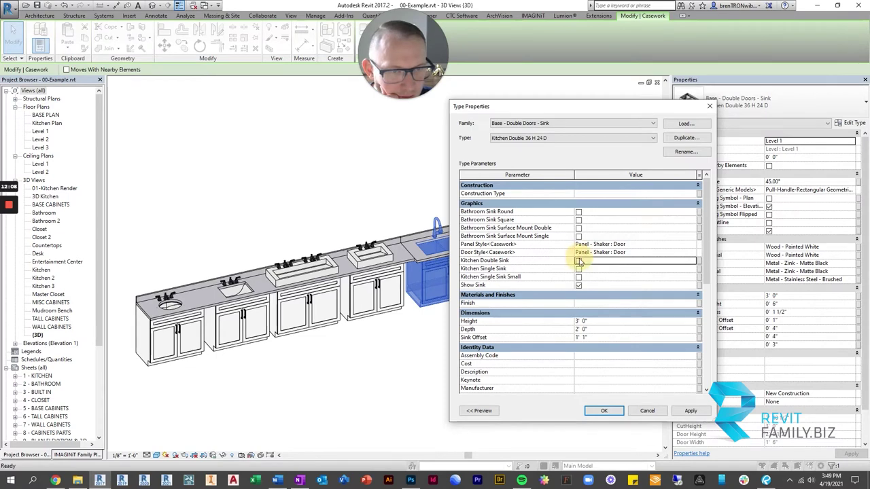
click(578, 284)
click(601, 411)
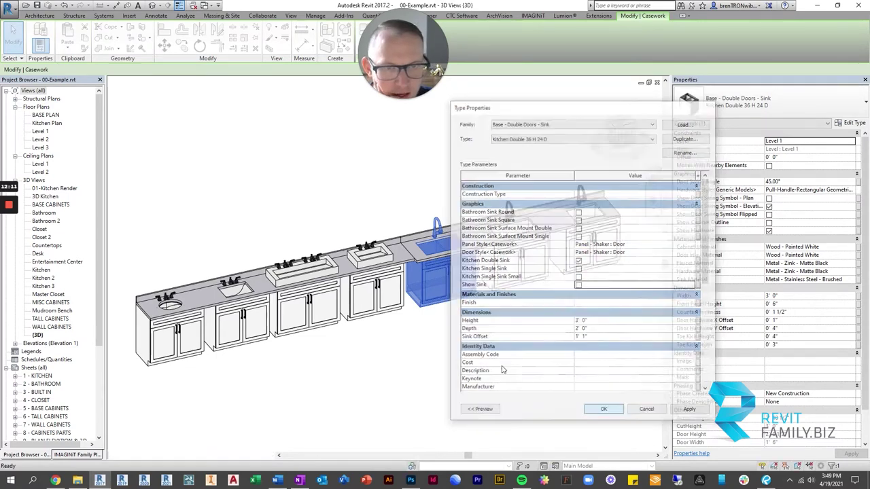
click(494, 363)
Inspect the straight countertop's opening above the edited double-sink cabinet, and undo the Show Sink change
click(452, 243)
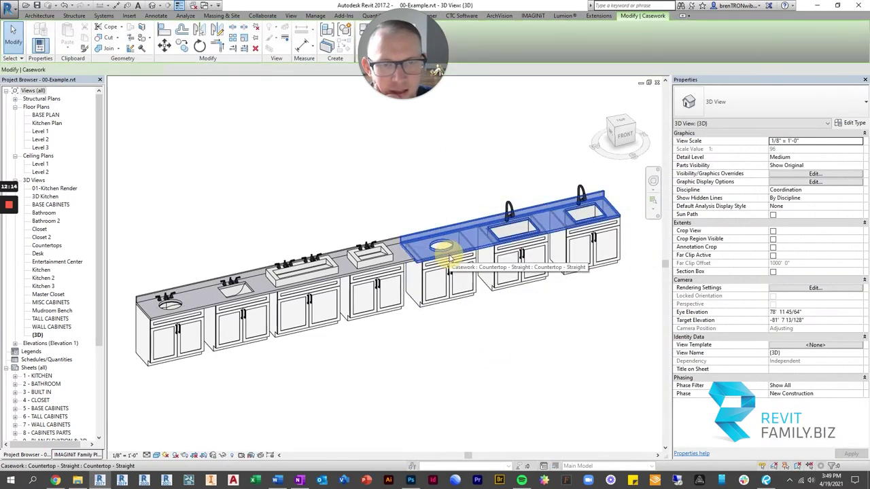
scroll(452, 243, up, 2)
scroll(452, 243, up, 2)
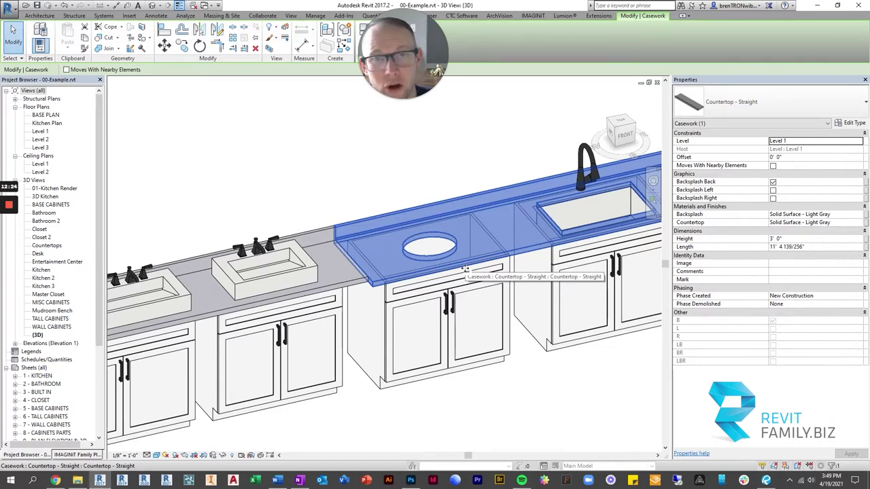
scroll(497, 333, down, 4)
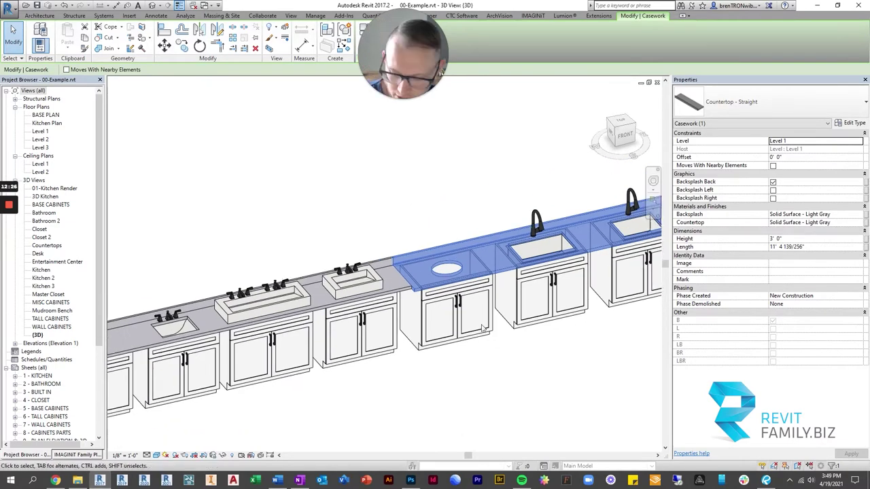
click(481, 328)
key(ctrl+z)
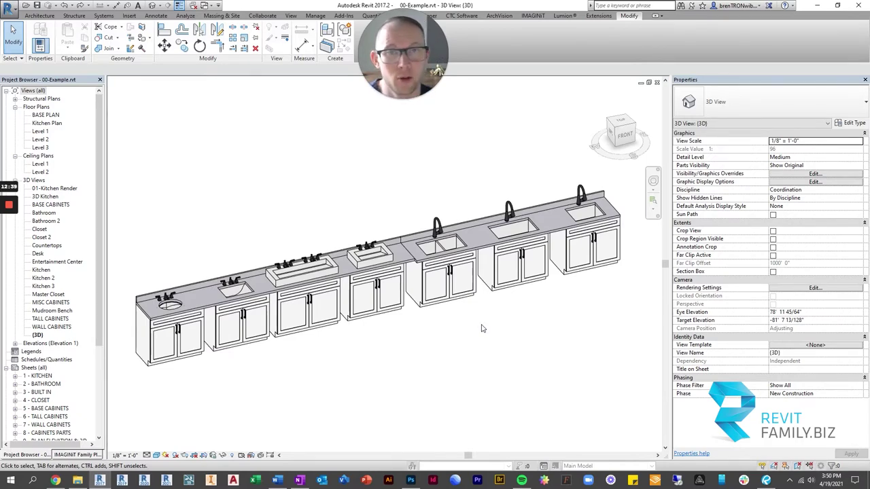
Examine the tall oven and microwave cabinets up close, starting from the 30 Oven & Sm Oven 96 H 24 D unit
scroll(407, 272, down, 3)
scroll(350, 305, down, 2)
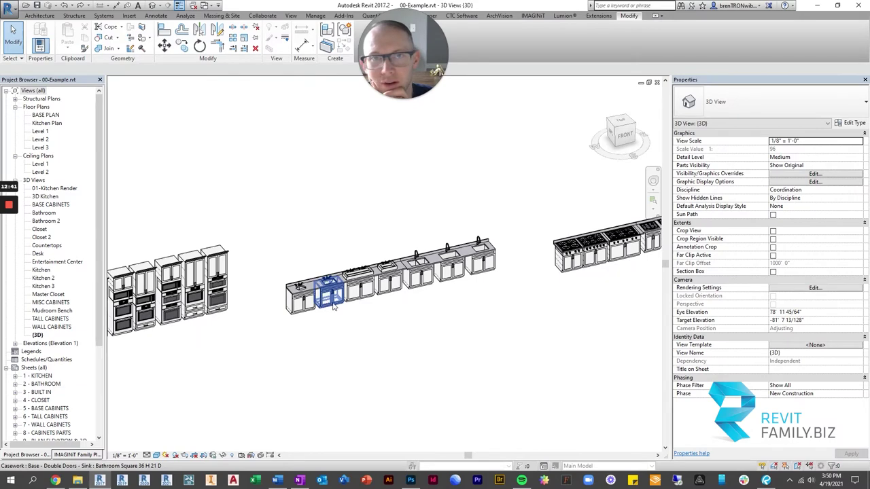
middle_drag(284, 318, 398, 313)
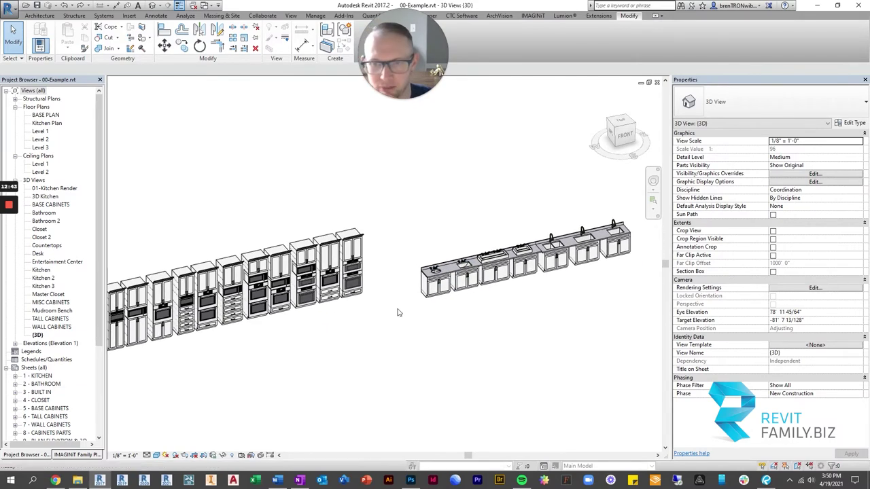
middle_drag(255, 304, 356, 267)
scroll(338, 311, up, 2)
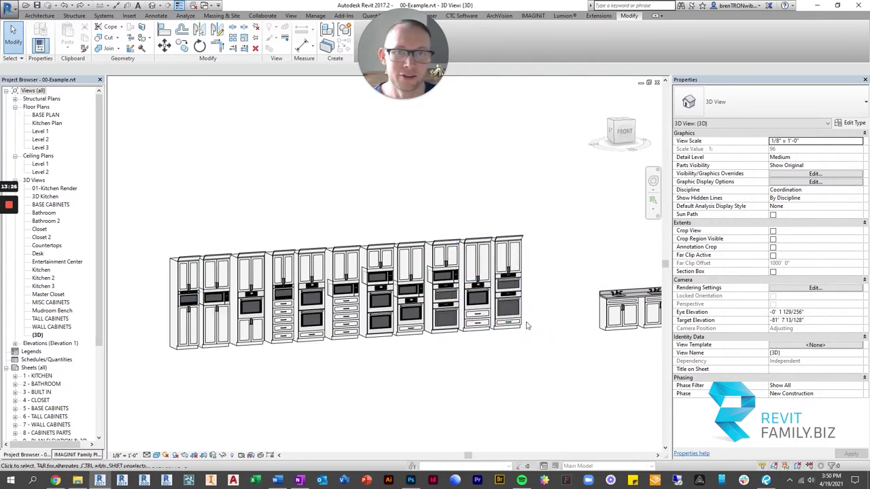
scroll(526, 326, up, 5)
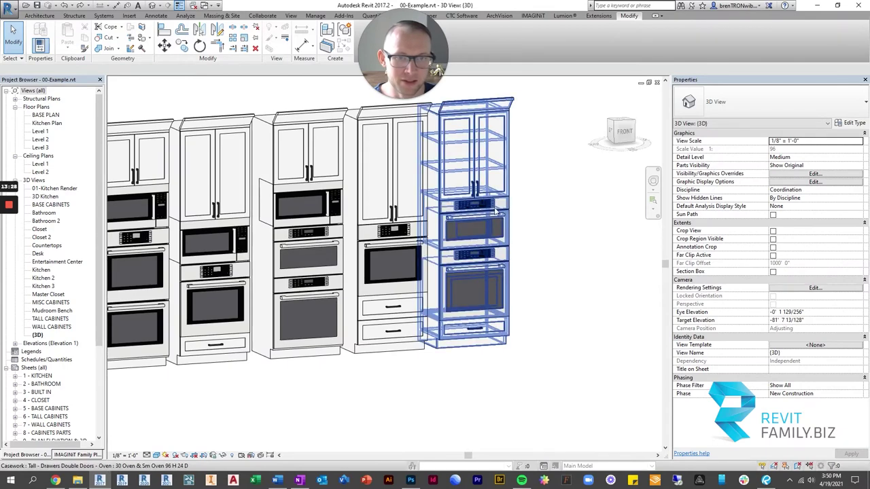
scroll(489, 244, down, 2)
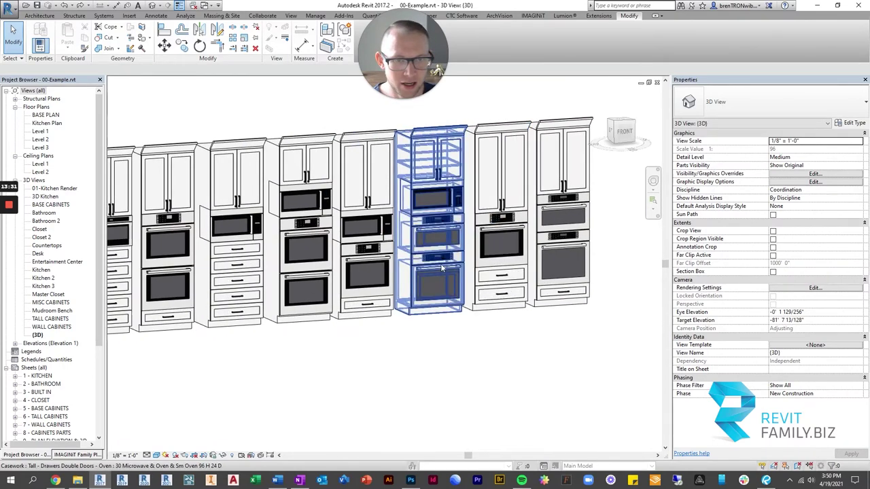
scroll(448, 255, up, 3)
scroll(452, 251, down, 2)
middle_drag(445, 246, 548, 244)
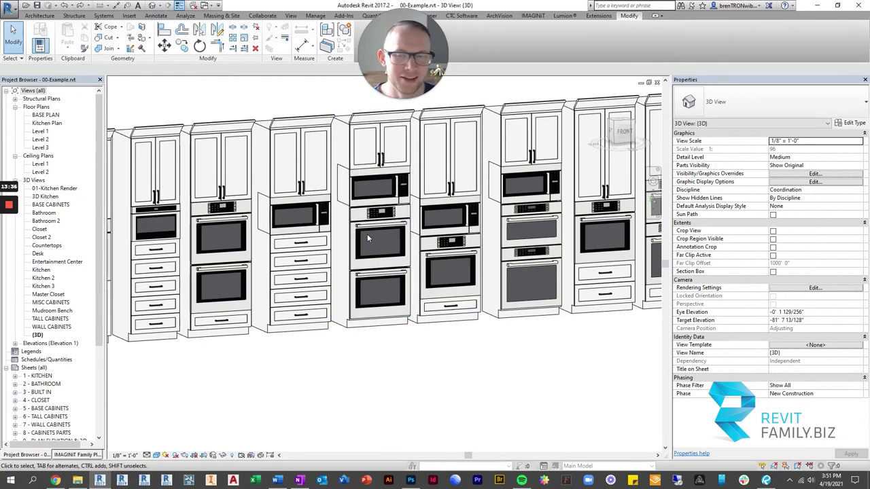
Review the full row of tall appliance cabinets, comparing the units with lower doors to those with lower drawers
scroll(367, 233, down, 2)
scroll(538, 253, down, 3)
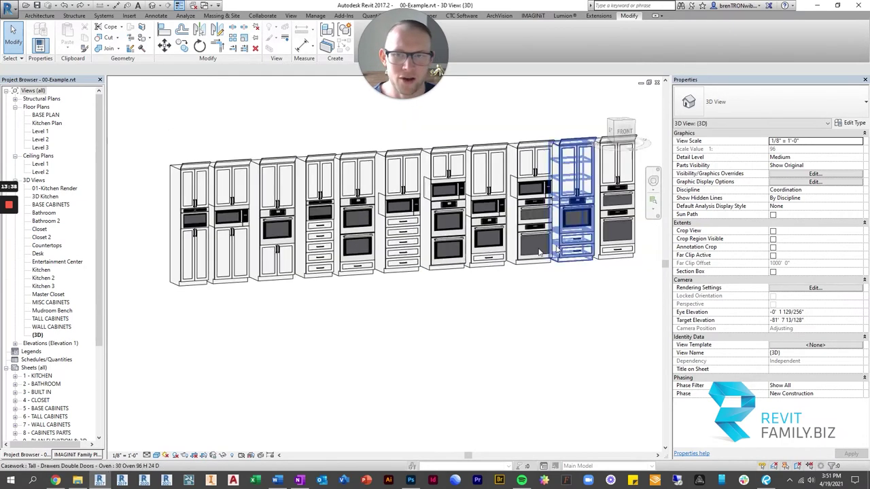
scroll(285, 217, up, 2)
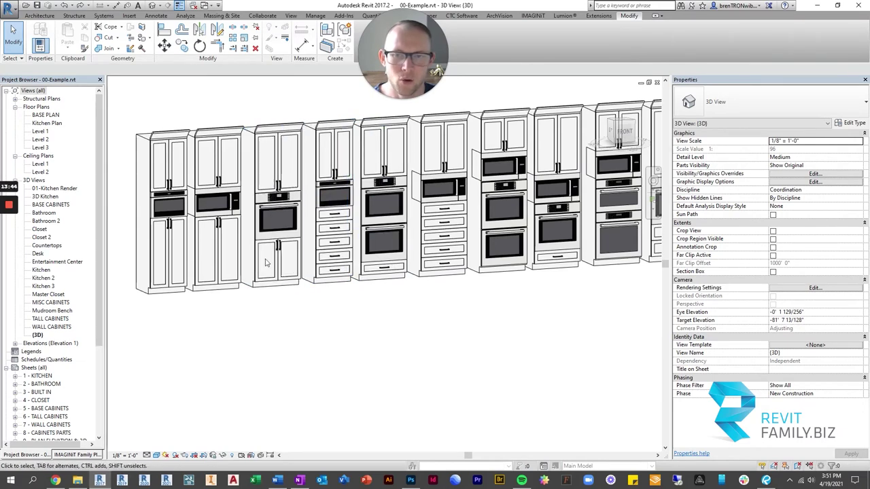
scroll(337, 247, down, 1)
middle_drag(416, 238, 353, 246)
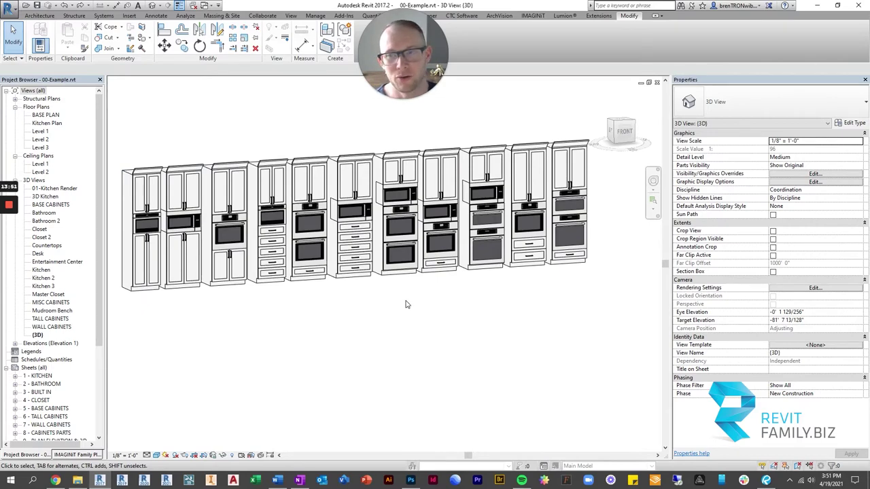
scroll(351, 212, up, 1)
scroll(453, 201, down, 2)
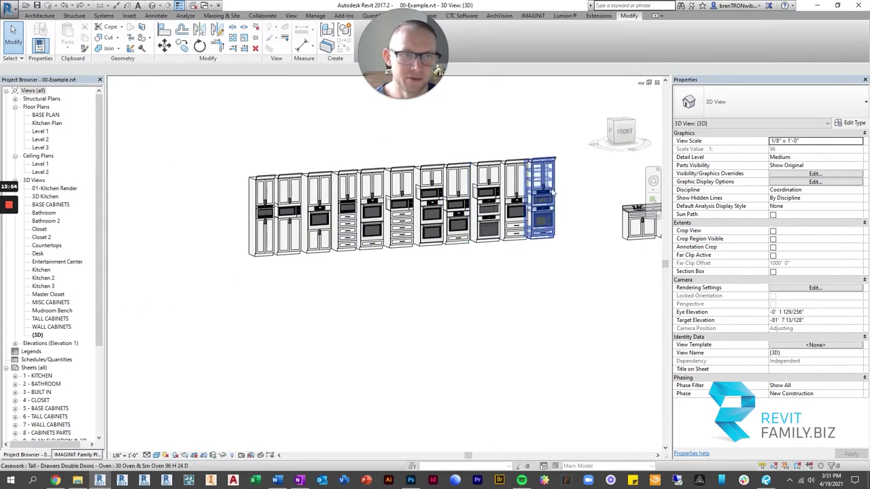
scroll(572, 202, up, 1)
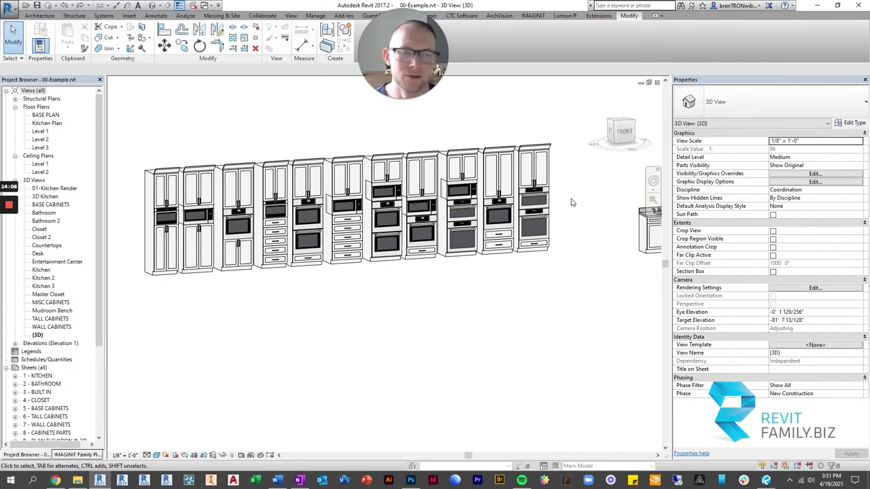
Survey the whole model, from the tall cabinets across the sink and cooktop rows to the countertops and shelved cabinet displays
scroll(486, 258, down, 5)
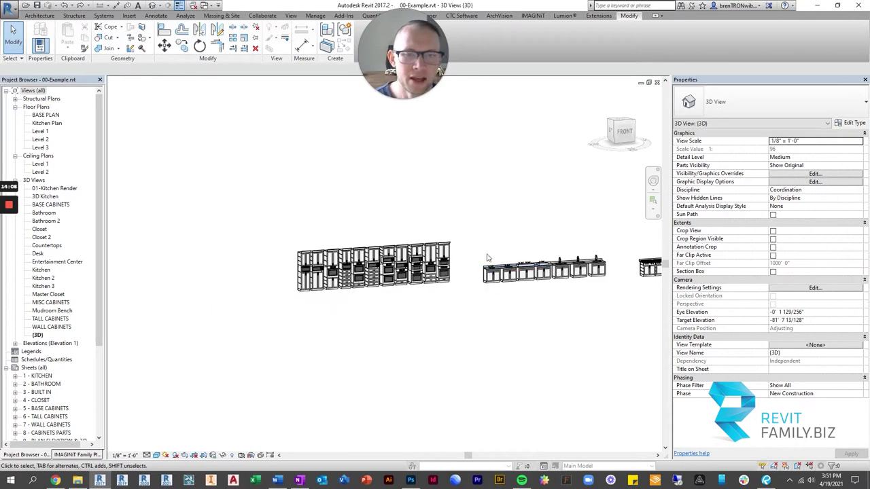
middle_drag(486, 258, 382, 254)
scroll(381, 253, down, 2)
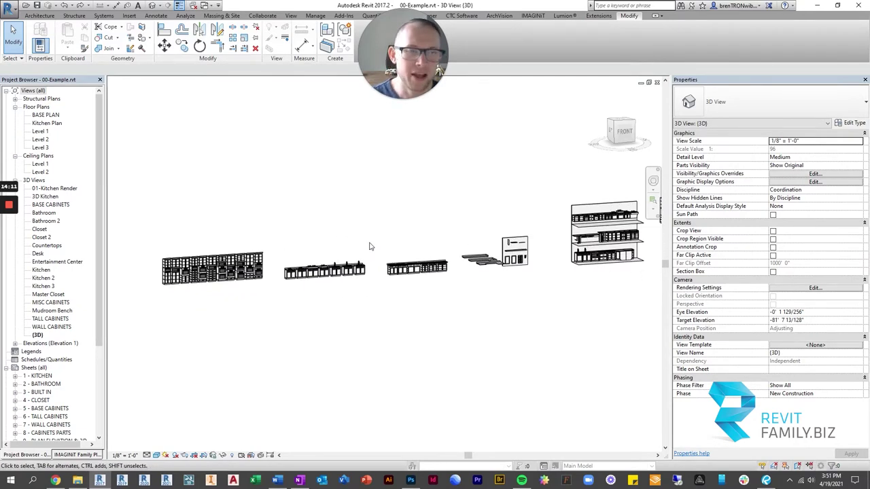